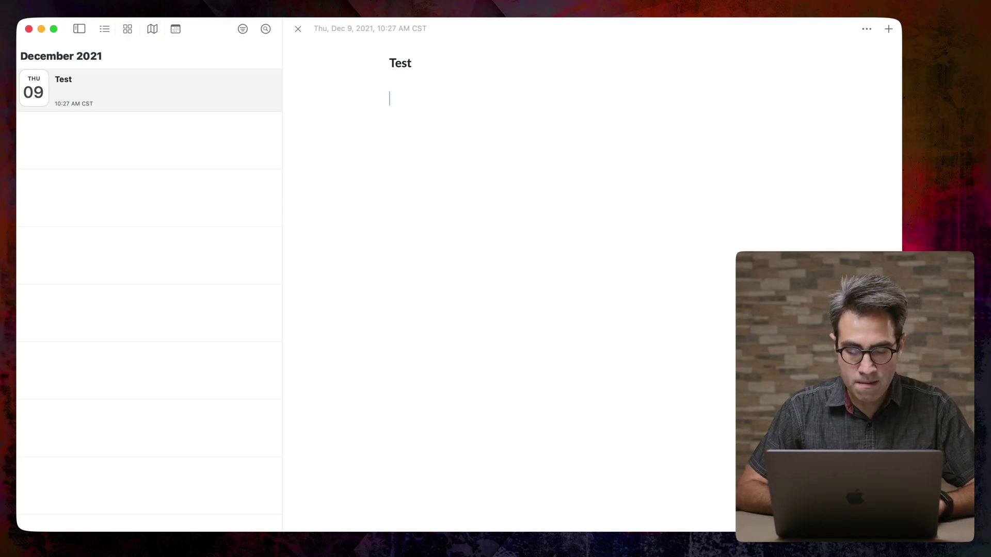
# Pause the 'Dialogue with James Soloman & Pieter-Jan de Pue' YouTube video and copy its page URL.
pyautogui.click(693, 522)
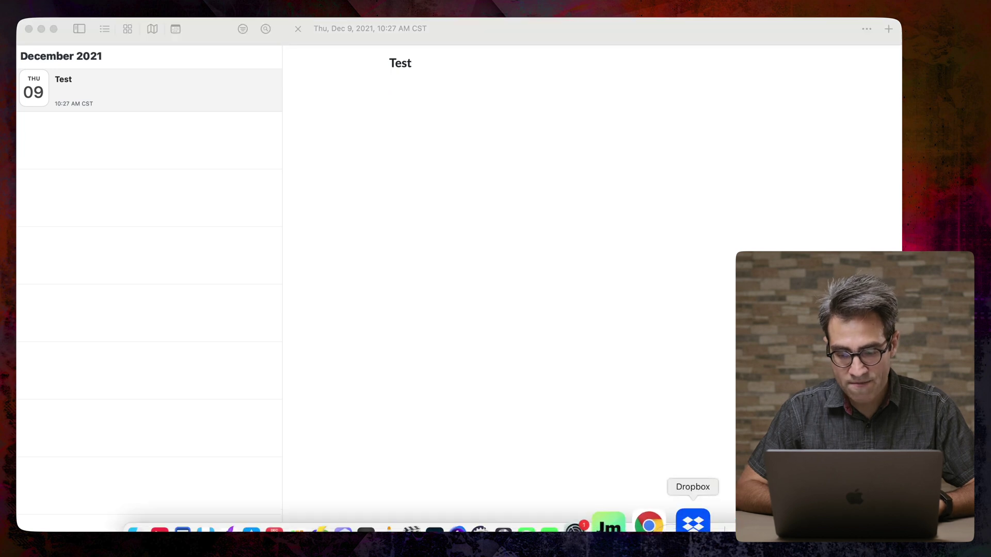
pyautogui.click(648, 524)
pyautogui.click(323, 29)
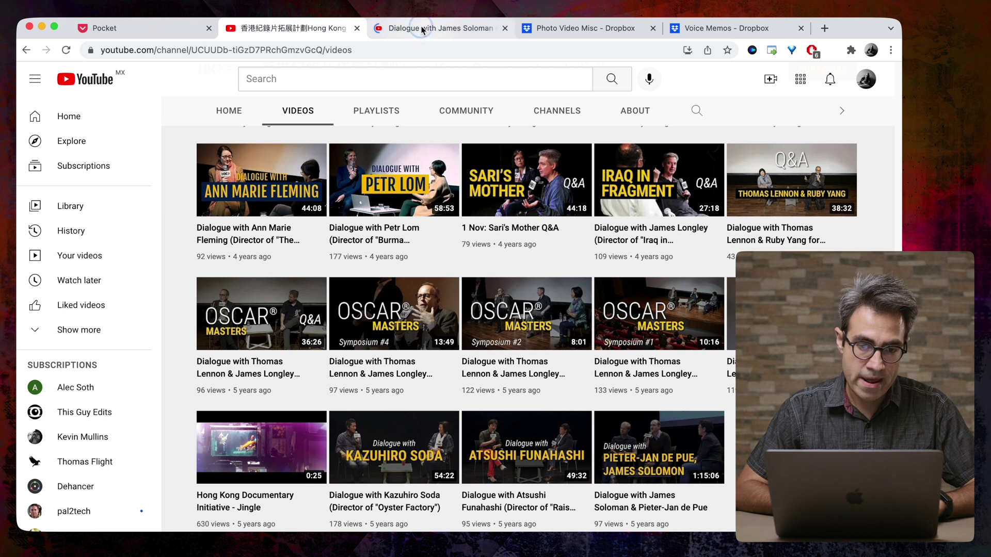
pyautogui.click(433, 28)
pyautogui.click(367, 52)
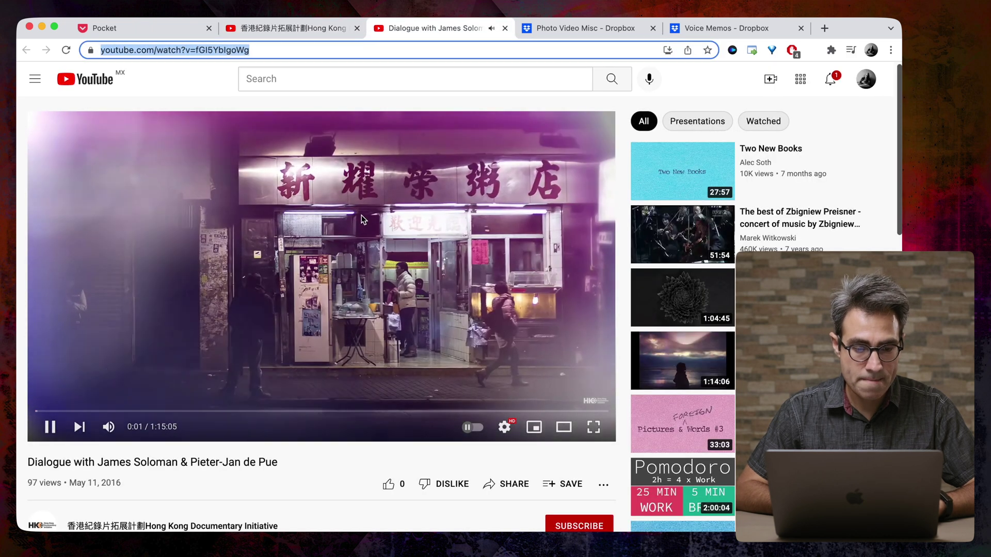
pyautogui.click(361, 215)
pyautogui.click(388, 50)
pyautogui.press('super+c')
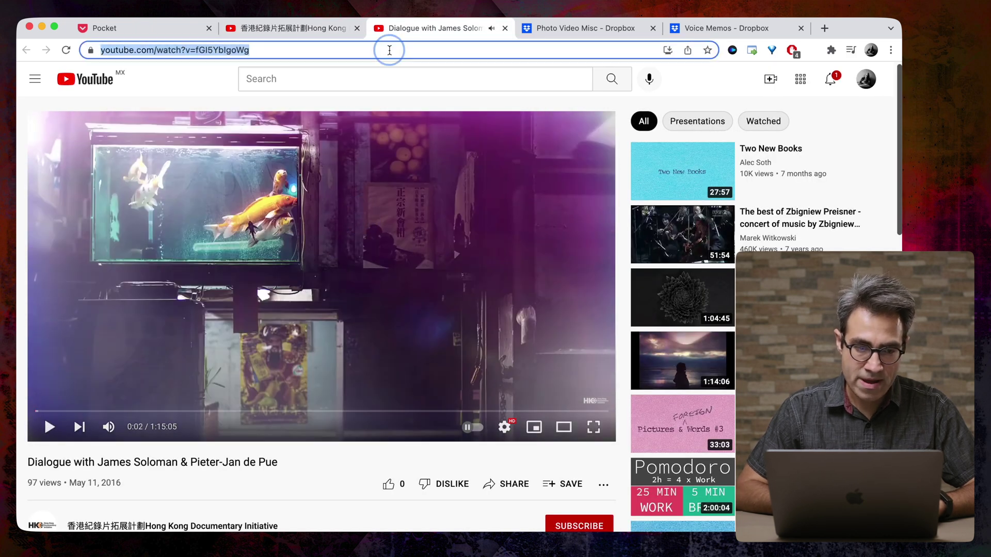
pyautogui.press('super+Tab')
pyautogui.press('super+Tab')
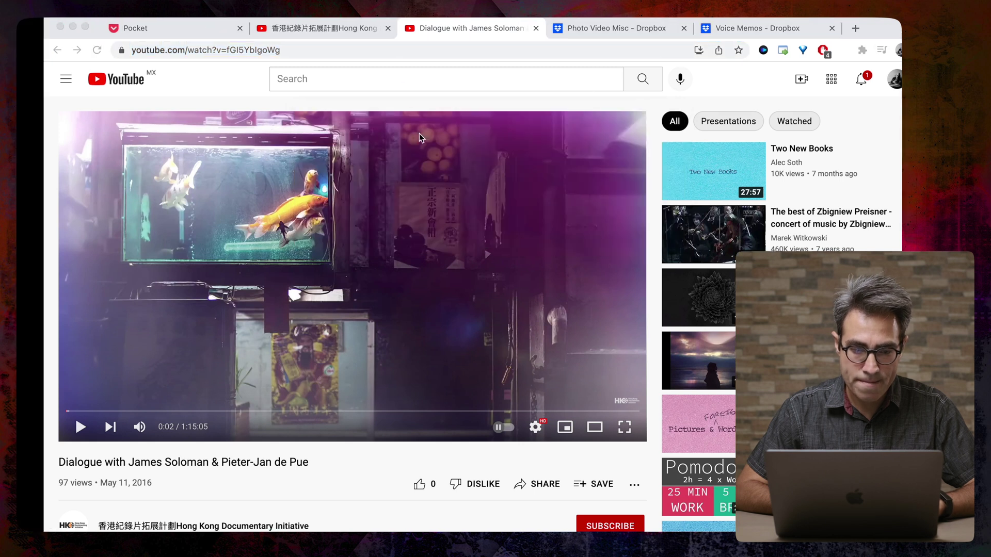
# Paste the YouTube link into the Test entry, then undo it so only the title remains.
pyautogui.press('super+v')
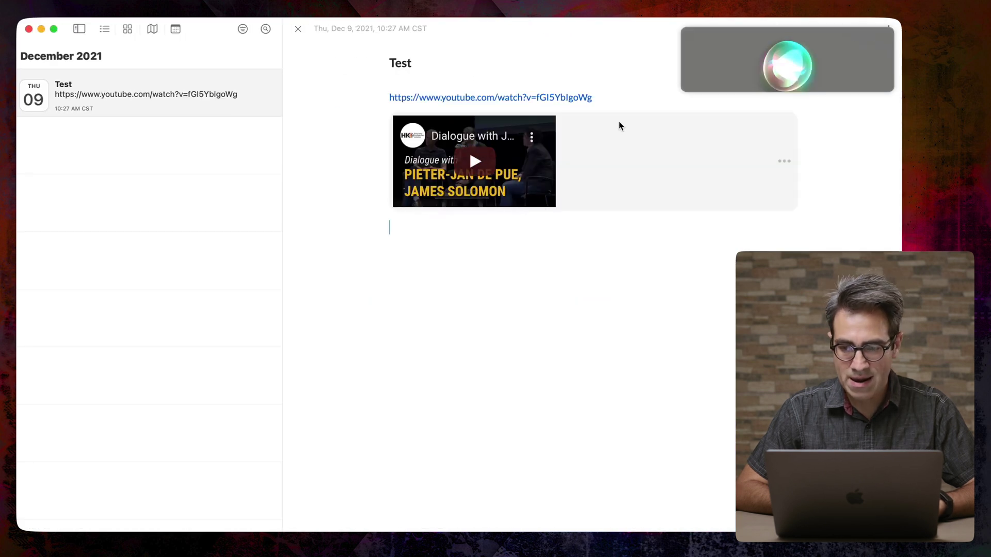
pyautogui.click(685, 30)
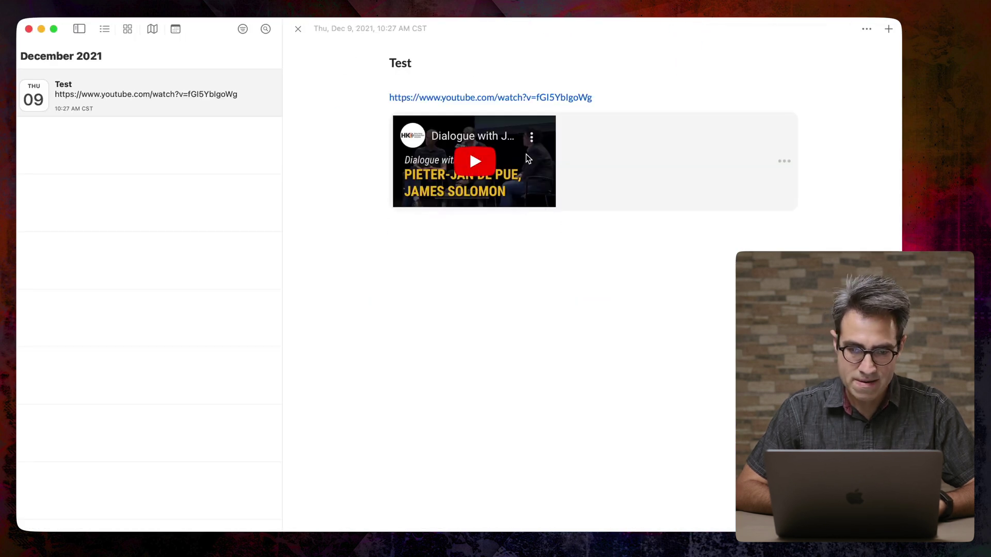
pyautogui.click(527, 256)
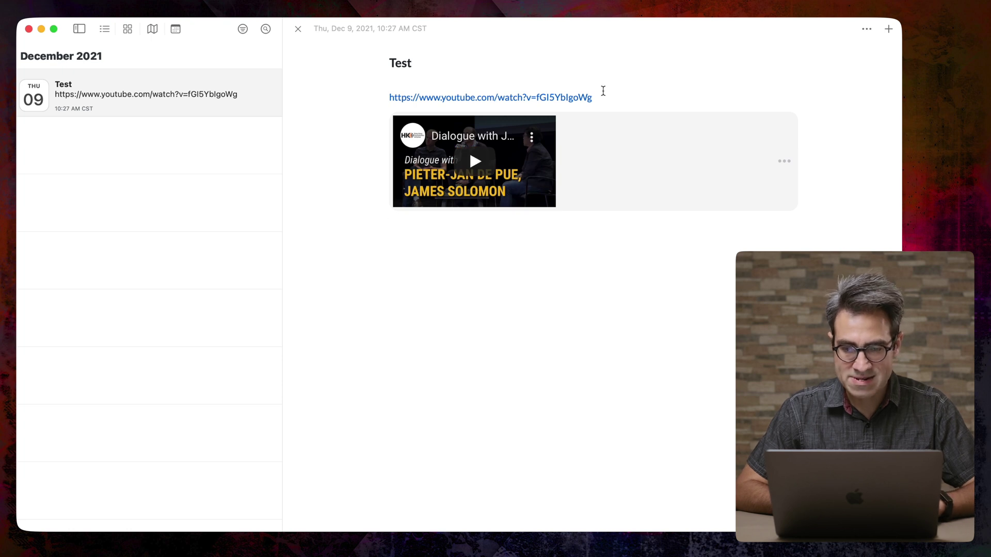
pyautogui.press('super+z')
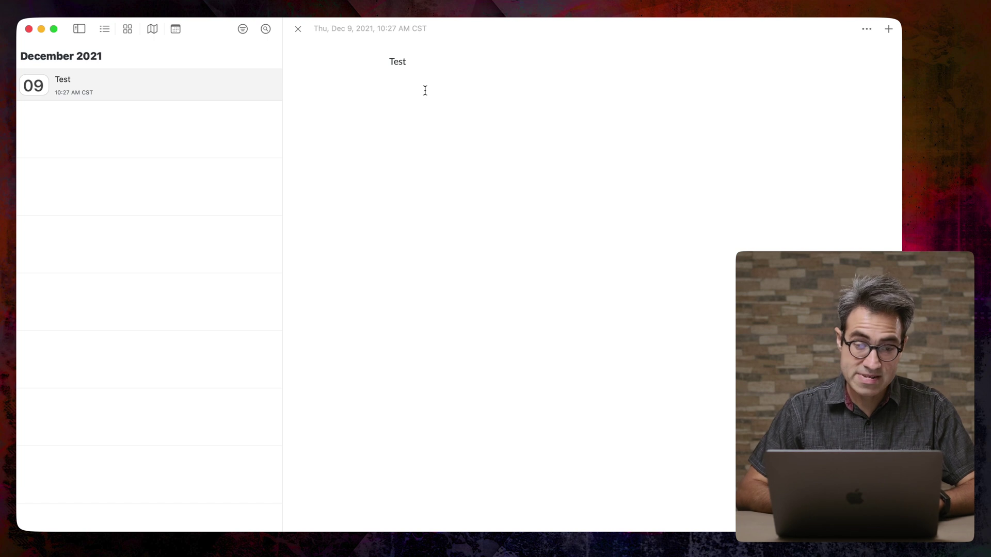
# Switch to Bear's HTML note and select the Images code line.
pyautogui.press('super+Tab')
pyautogui.press('super+Tab')
pyautogui.press('super+Tab')
pyautogui.press('super+Tab')
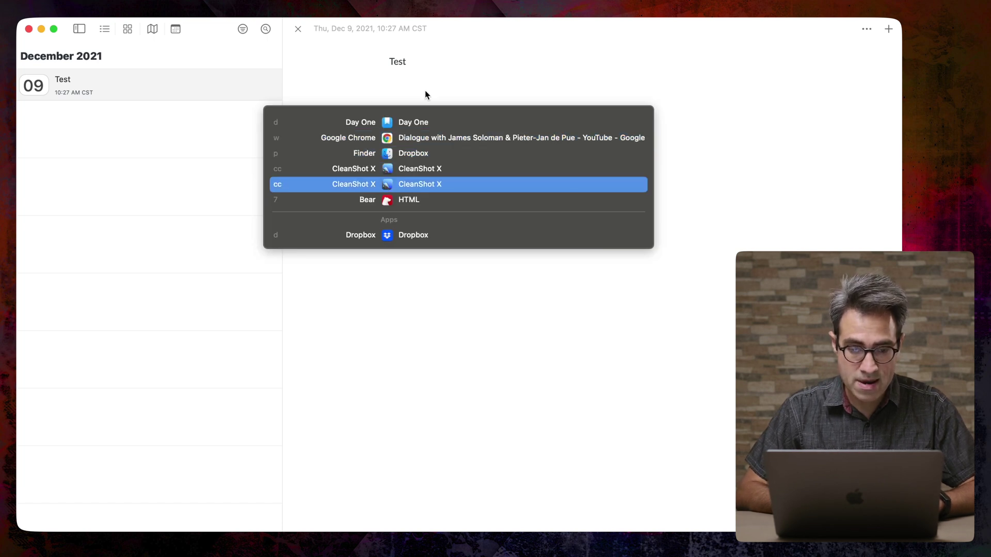
pyautogui.press('super+Tab')
pyautogui.moveTo(454, 214); pyautogui.dragTo(291, 185)
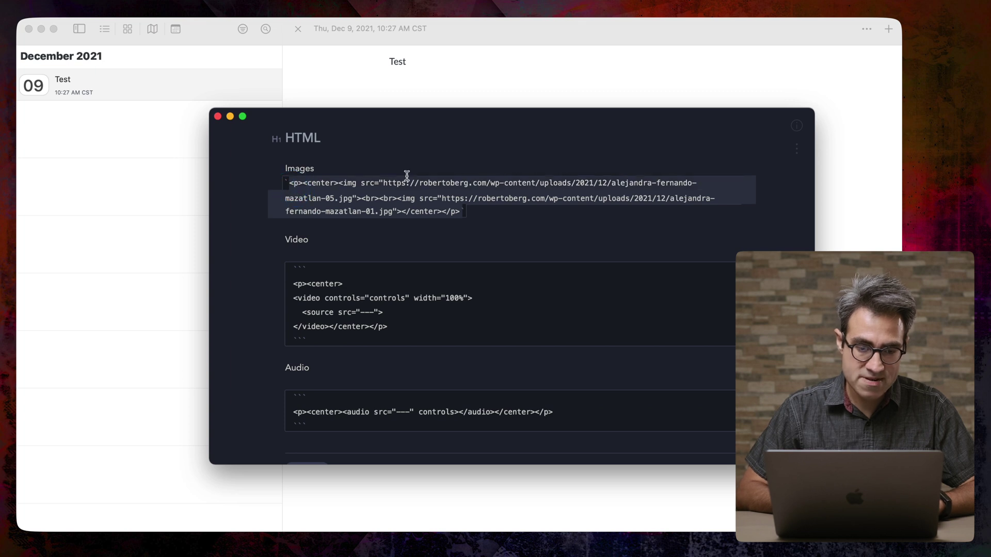
# Paste the image HTML from Bear into the Day One Test entry, showing two photos.
pyautogui.press('super+c')
pyautogui.press('super+Tab')
pyautogui.press('super+v')
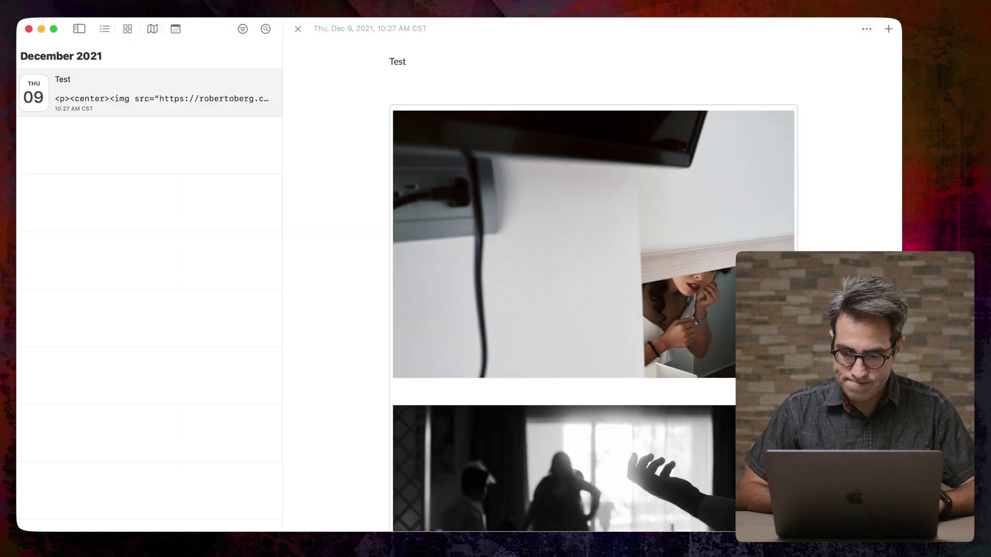
pyautogui.scroll(-5, 662, 405)
pyautogui.scroll(5, 662, 406)
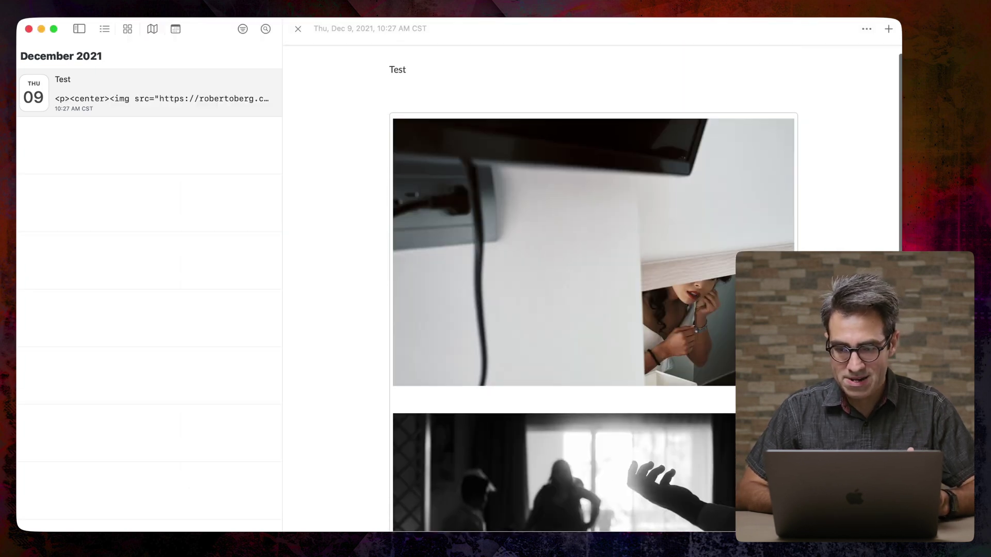
# Delete the blank lines between the two images, then undo to remove the images.
pyautogui.tripleClick(633, 392)
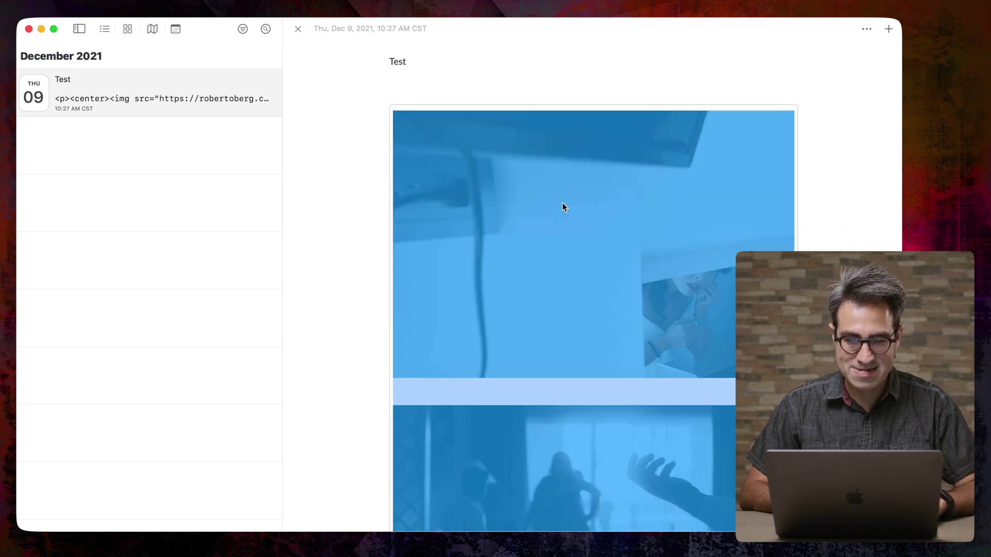
pyautogui.click(427, 82)
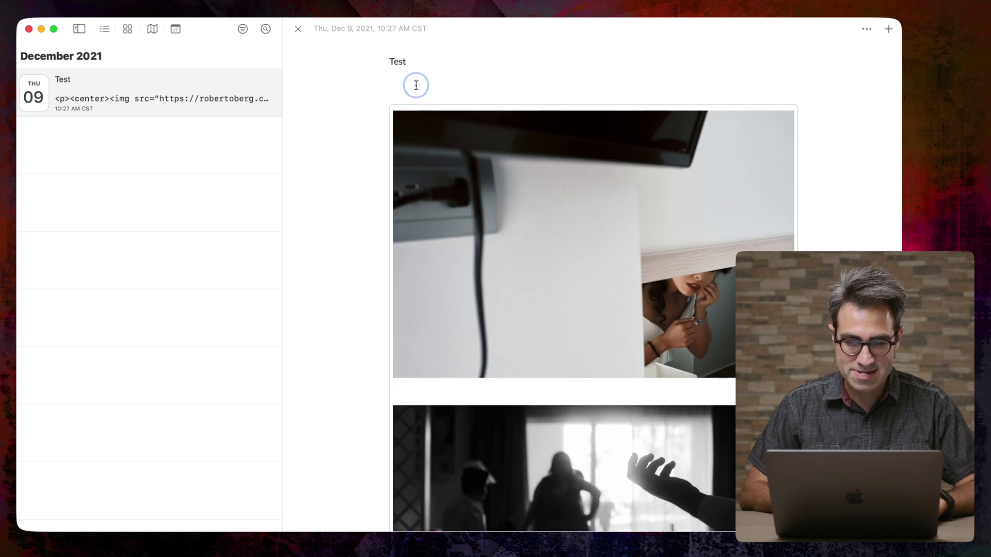
pyautogui.scroll(-2, 548, 255)
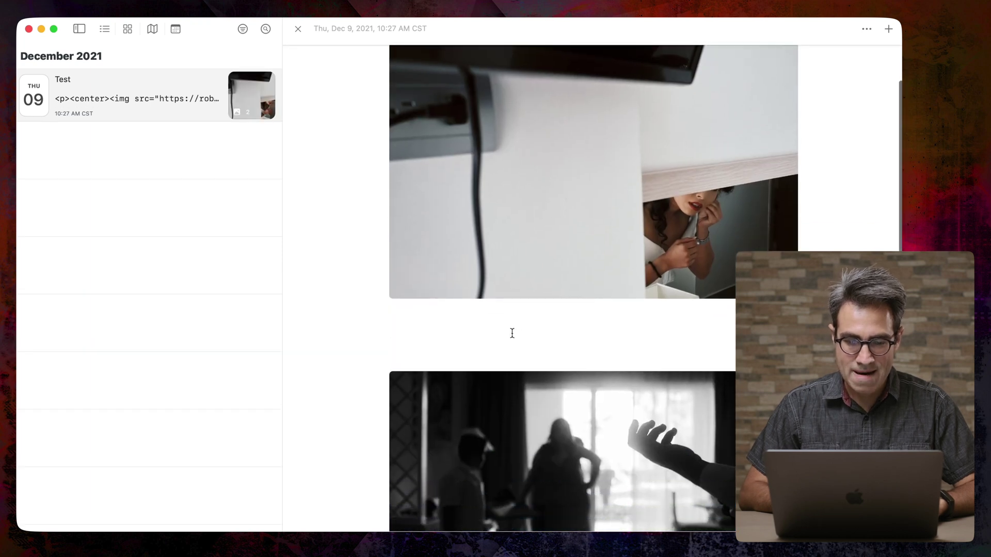
pyautogui.click(511, 332)
pyautogui.press('BackSpace')
pyautogui.click(484, 341)
pyautogui.press('BackSpace')
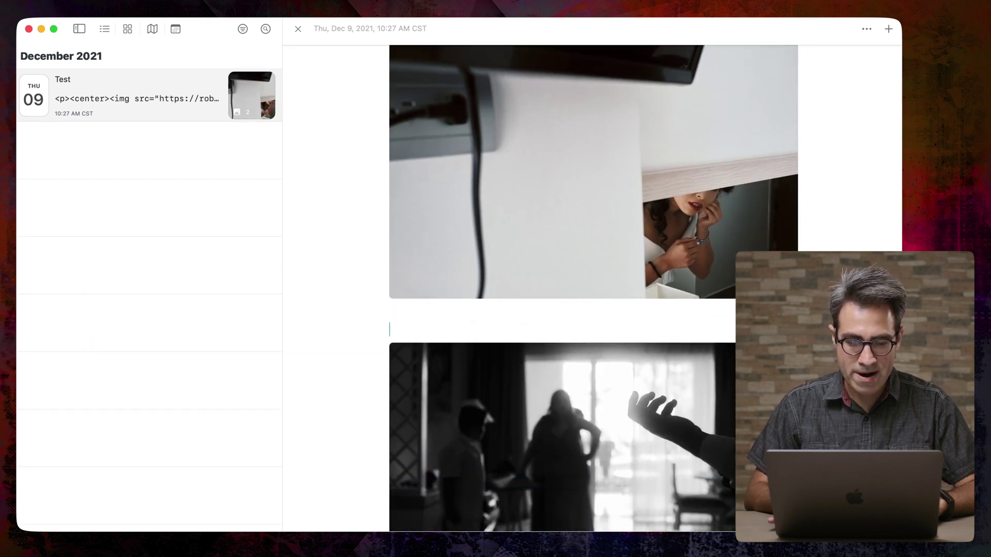
pyautogui.scroll(-5, 484, 341)
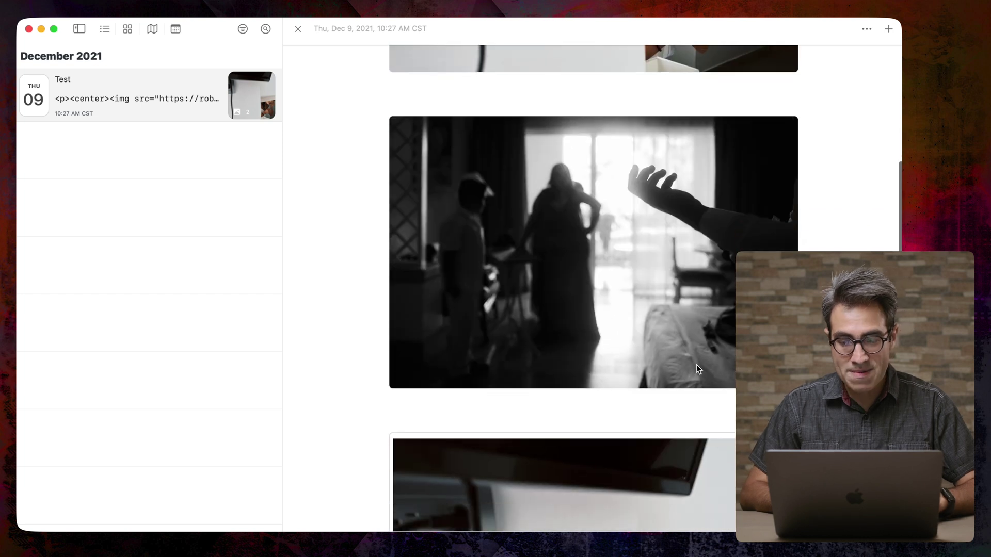
pyautogui.scroll(6, 696, 365)
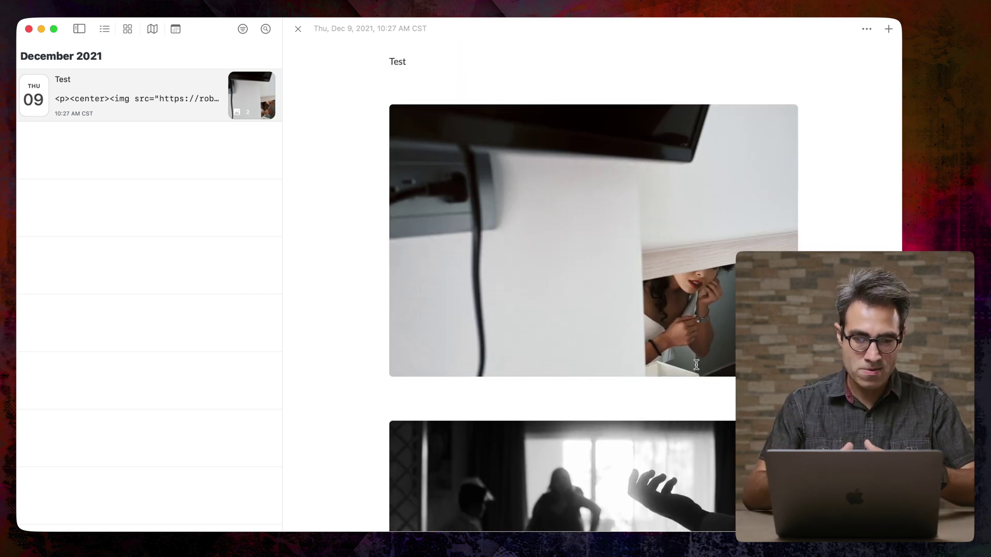
pyautogui.scroll(-5, 696, 365)
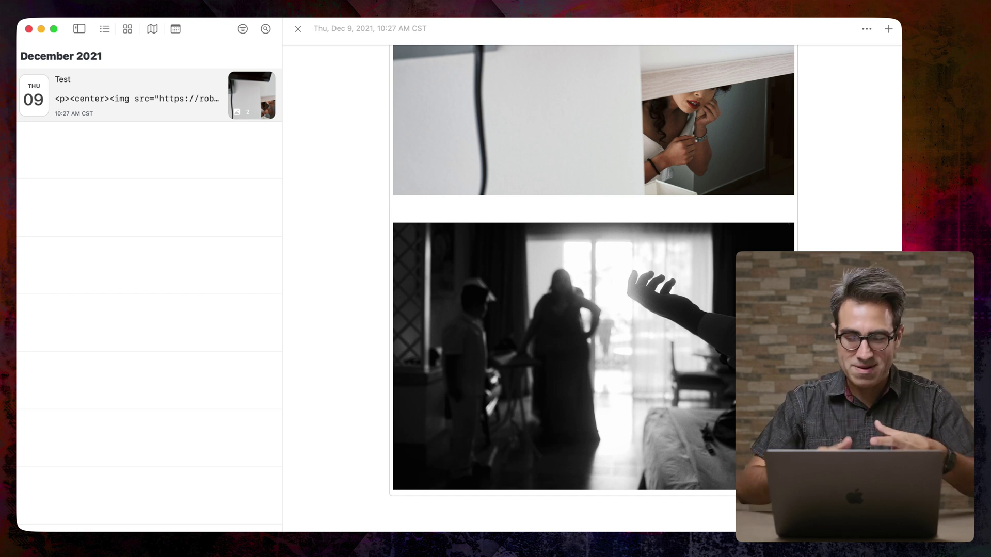
pyautogui.press('super+z')
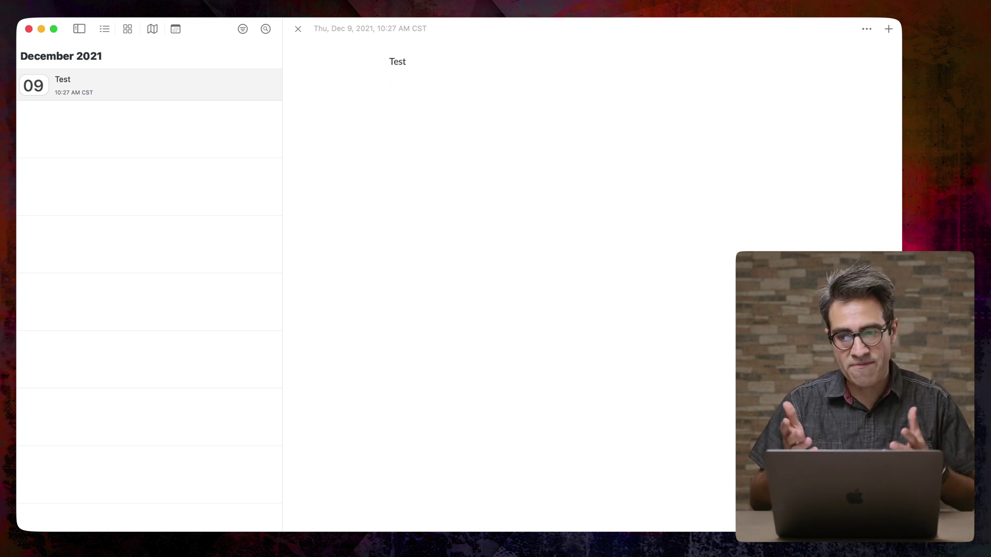
# Start a new empty line below the 'Test' title.
pyautogui.press('Return')
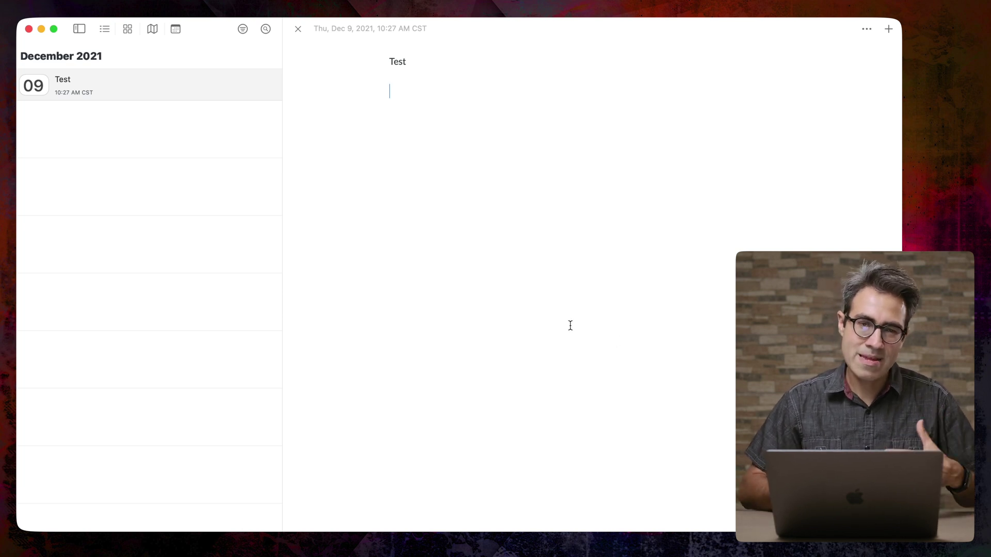
# Copy the Dropbox shared link for nous.mov from the Photo Video Misc folder in Chrome.
pyautogui.moveTo(635, 524)
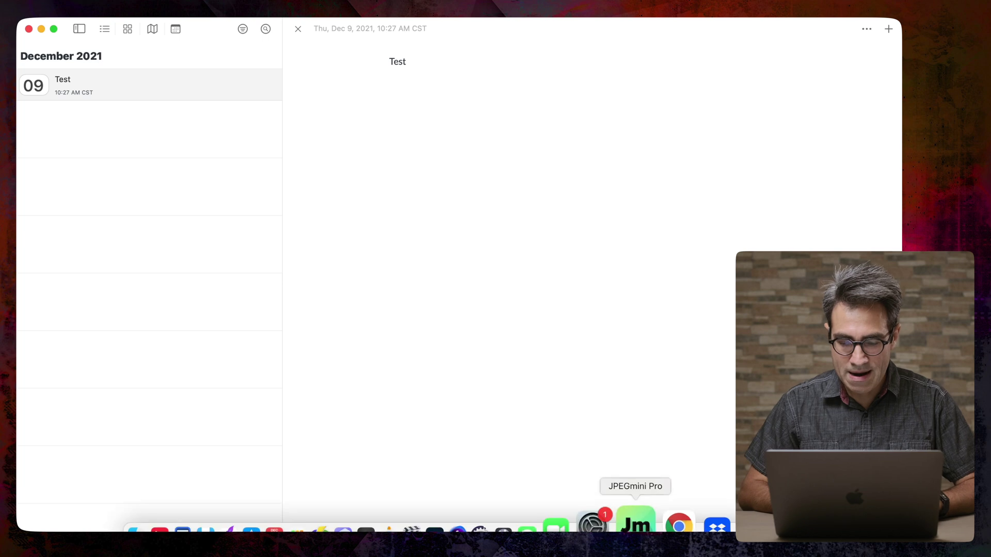
pyautogui.click(669, 525)
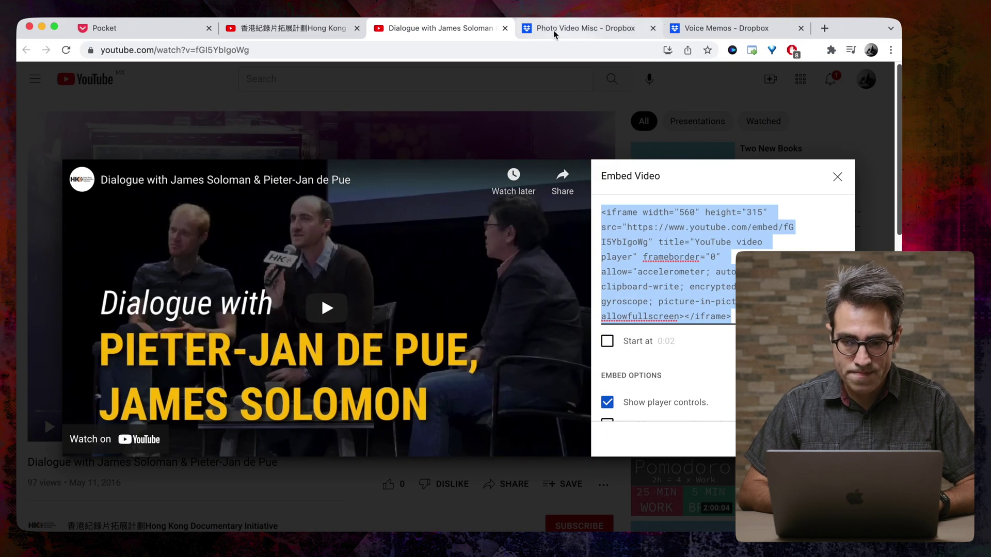
pyautogui.click(541, 29)
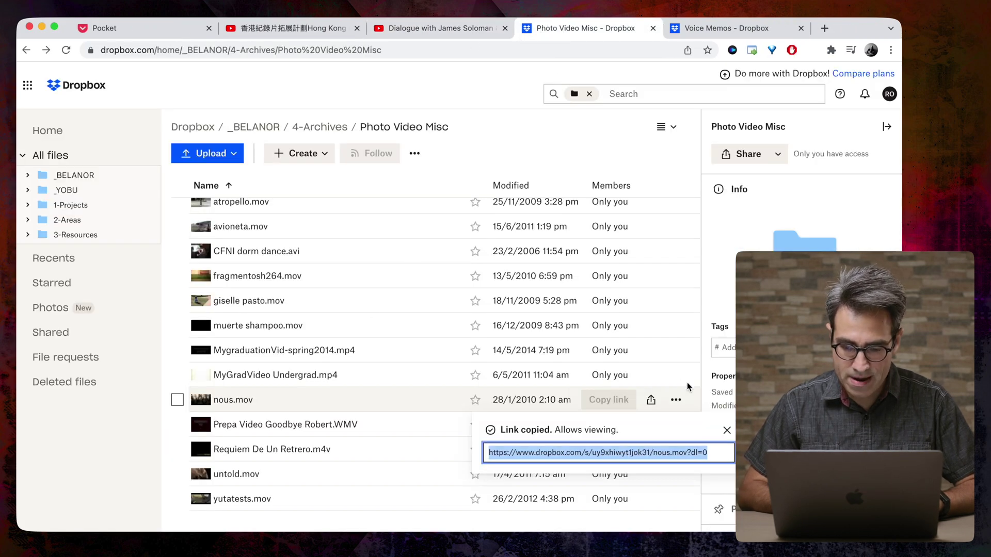
pyautogui.click(705, 394)
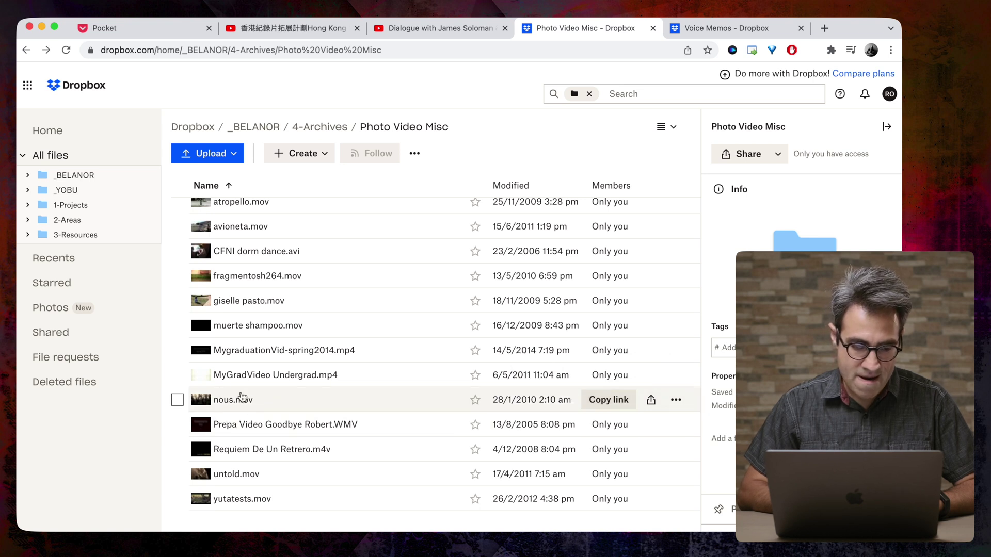
pyautogui.click(610, 401)
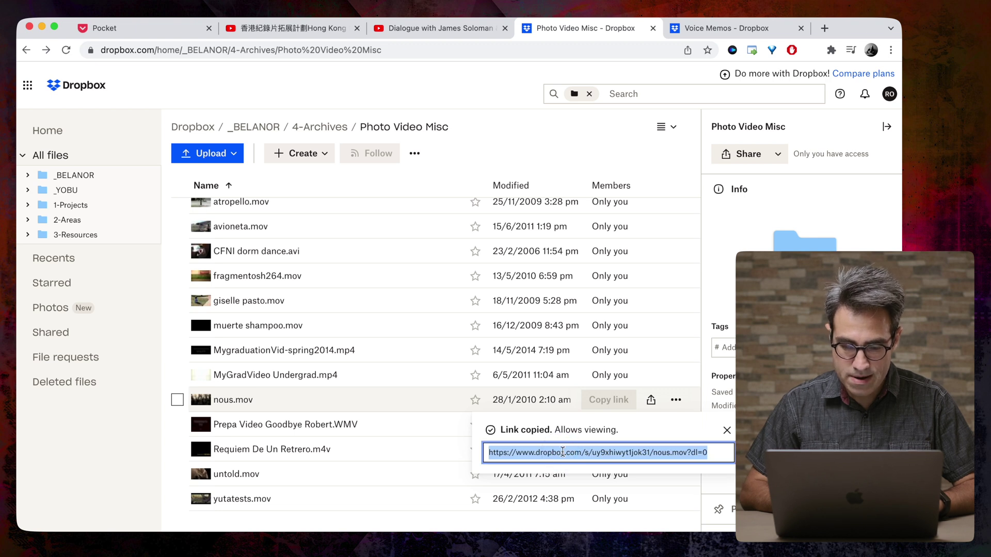
pyautogui.press('super+Tab')
# Paste the nous.mov link under Video in Bear and convert it to a dl.dropbox.com link ending dl=1.
pyautogui.press('super+v')
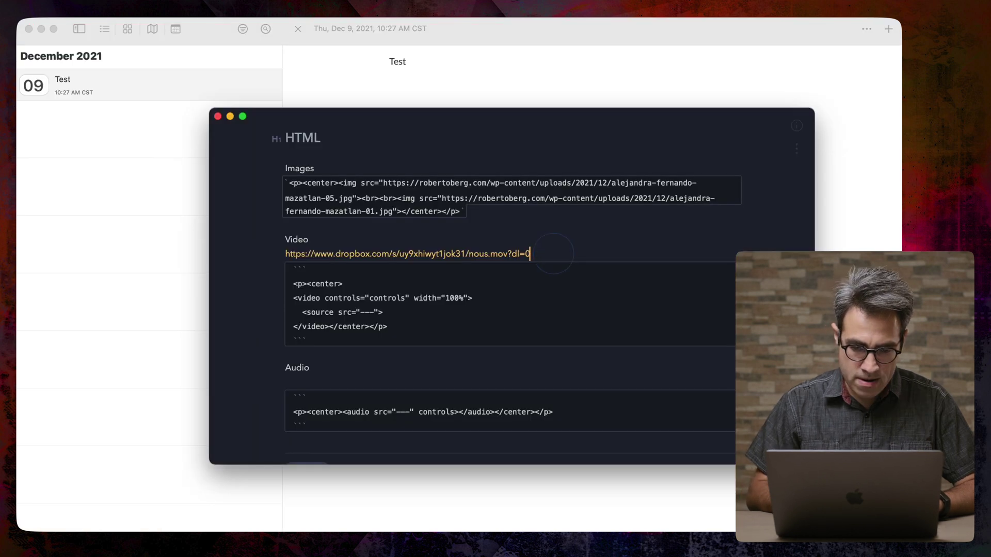
pyautogui.click(500, 254)
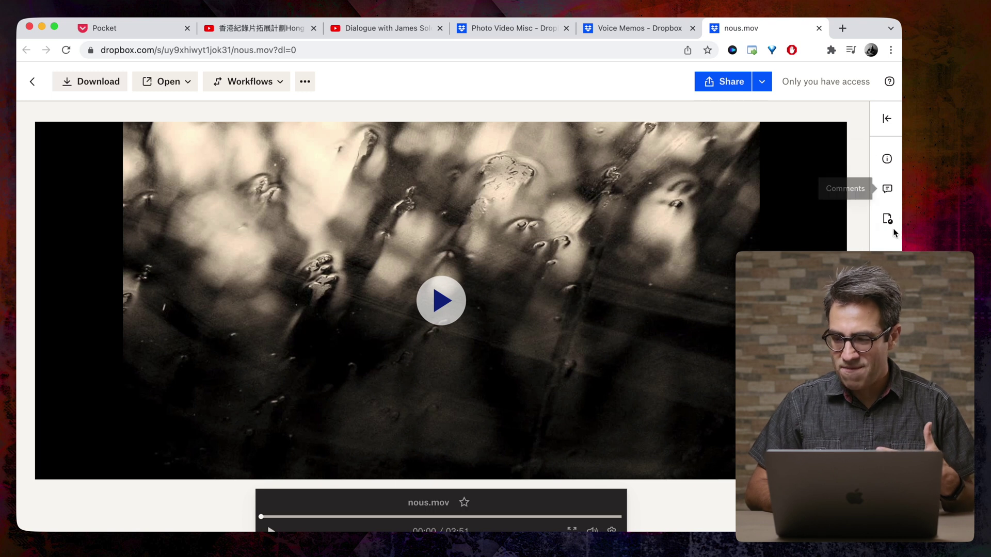
pyautogui.click(818, 27)
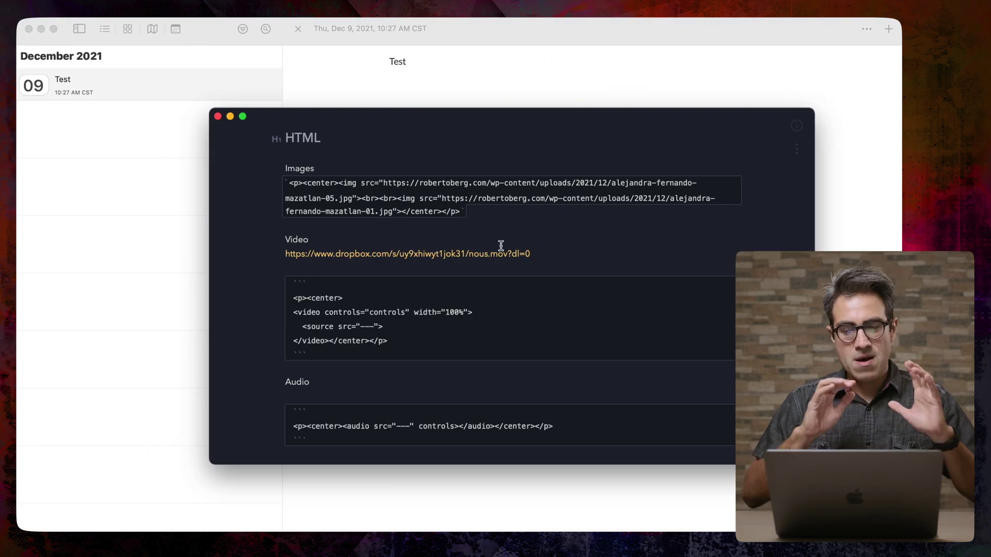
pyautogui.click(539, 251)
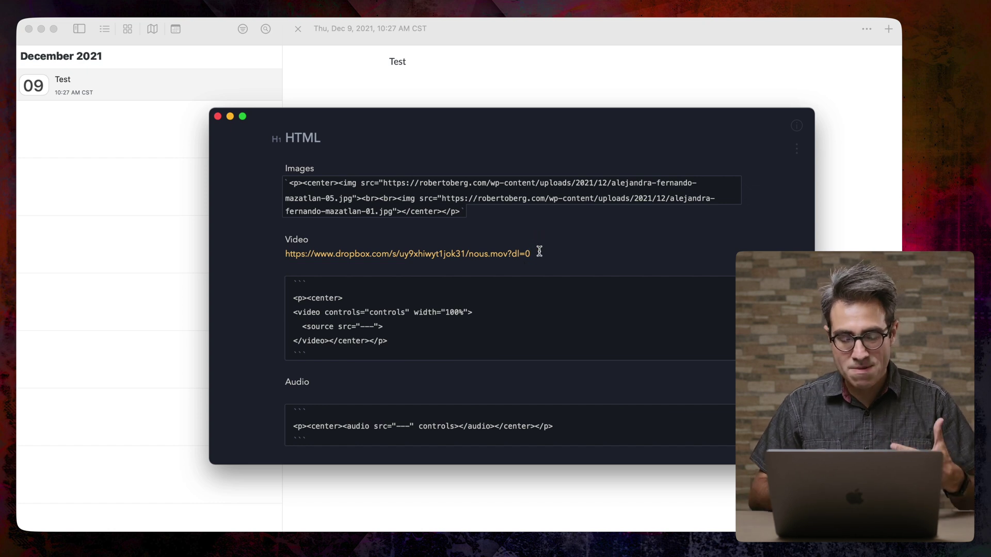
pyautogui.press('BackSpace')
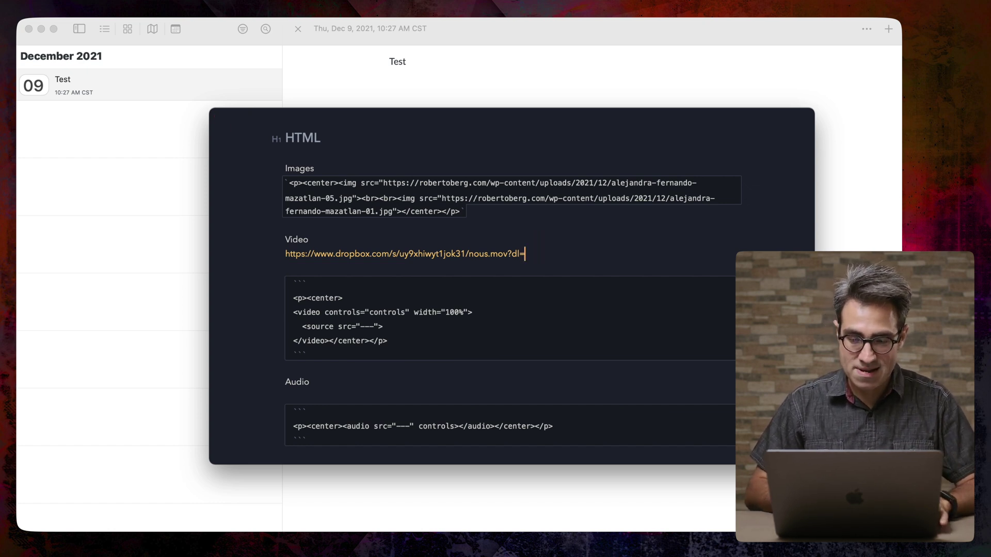
pyautogui.write('1')
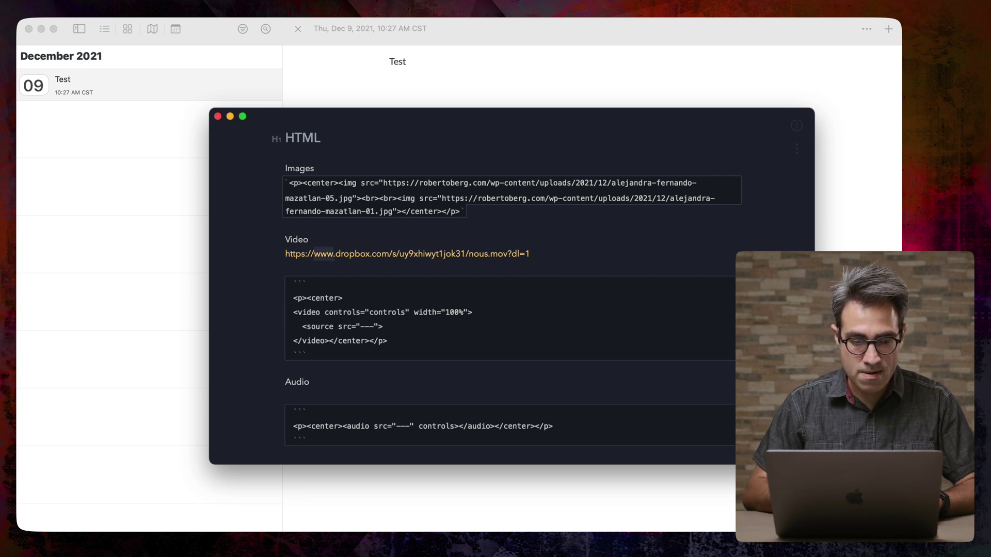
pyautogui.write('dl')
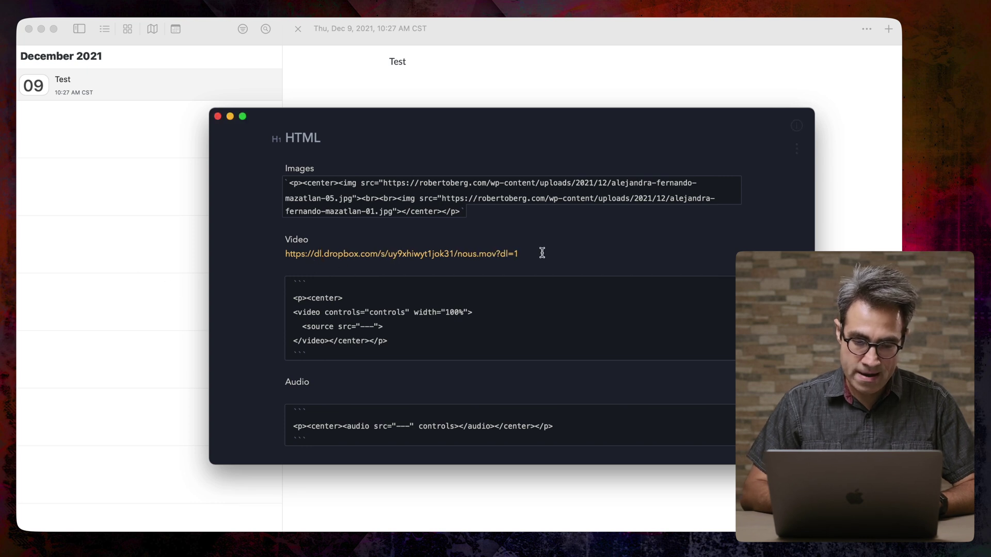
# Replace the --- placeholder in the video src with the converted URL and select the video code block.
pyautogui.moveTo(540, 253); pyautogui.dragTo(281, 252)
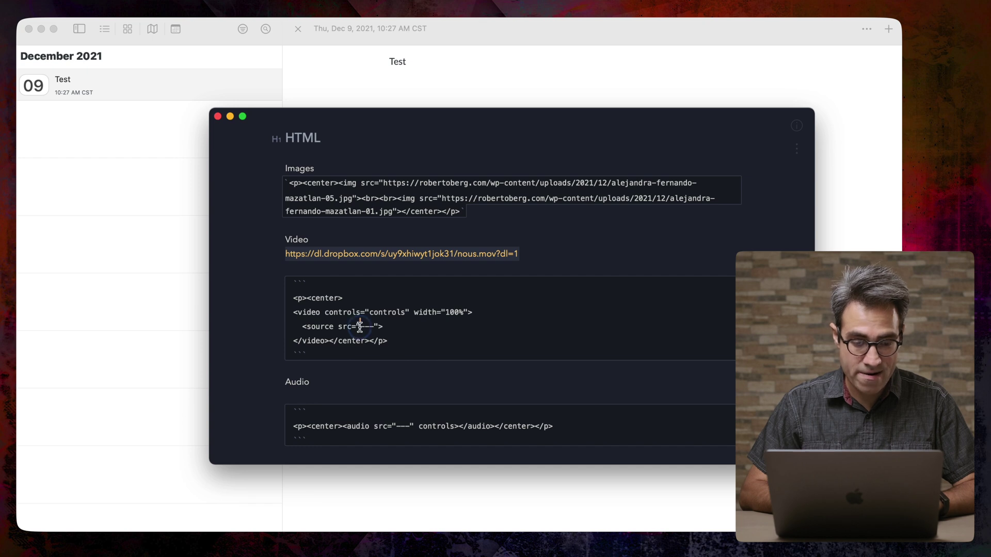
pyautogui.moveTo(360, 326); pyautogui.dragTo(373, 326)
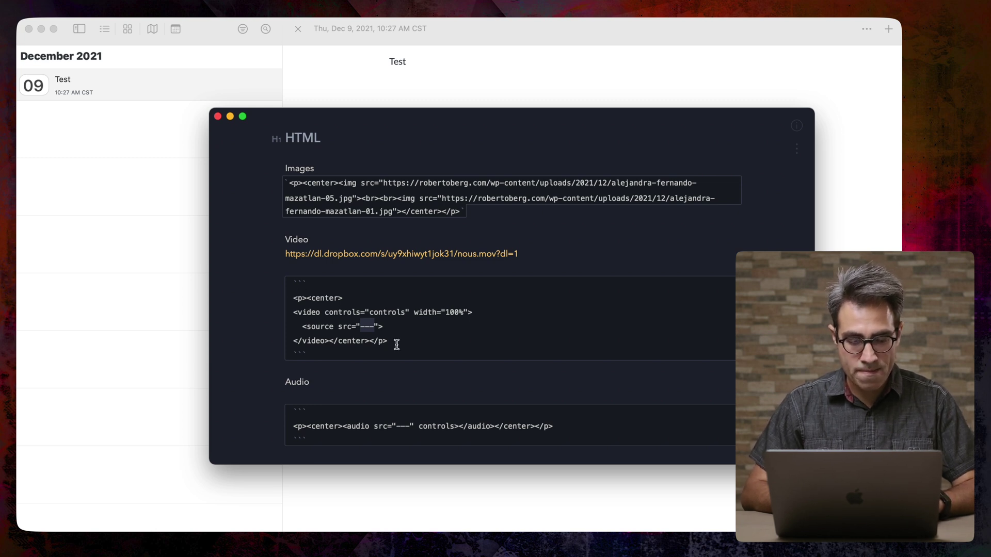
pyautogui.press('super+v')
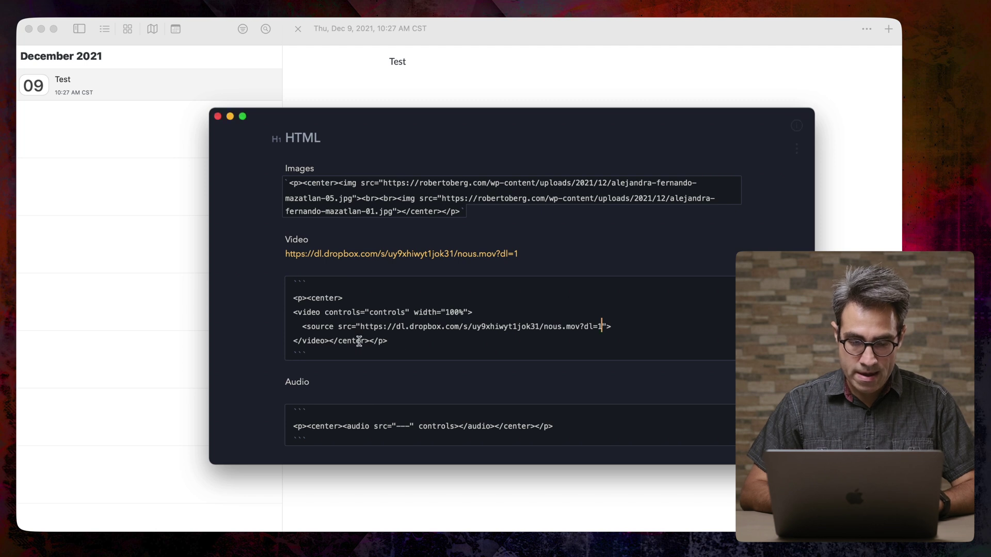
pyautogui.moveTo(390, 342); pyautogui.dragTo(293, 298)
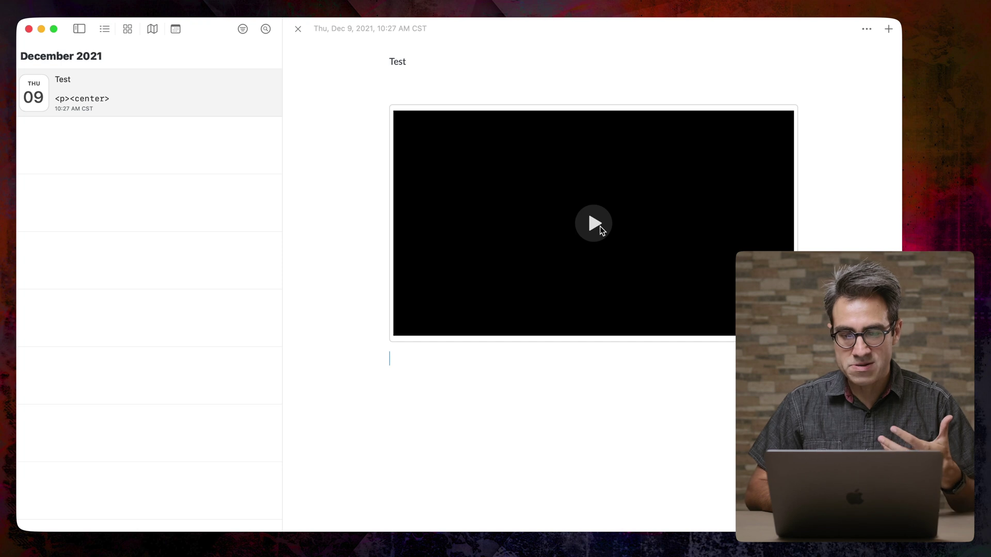
# Play the embedded video to verify it, then copy the Dropbox link for 20130618 Abuelito Cantando 6_53 PM.m4a.
pyautogui.click(595, 224)
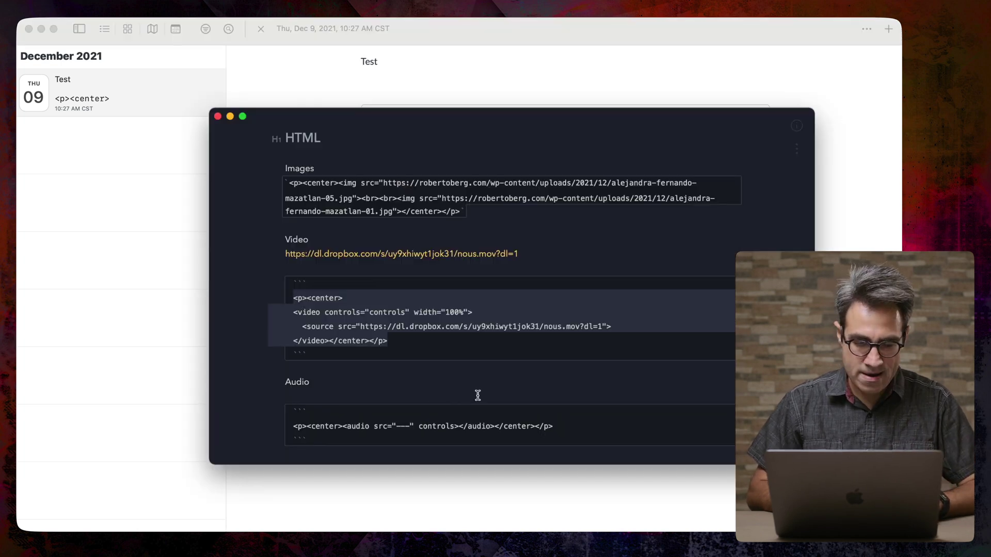
pyautogui.click(410, 390)
pyautogui.press('super+Tab')
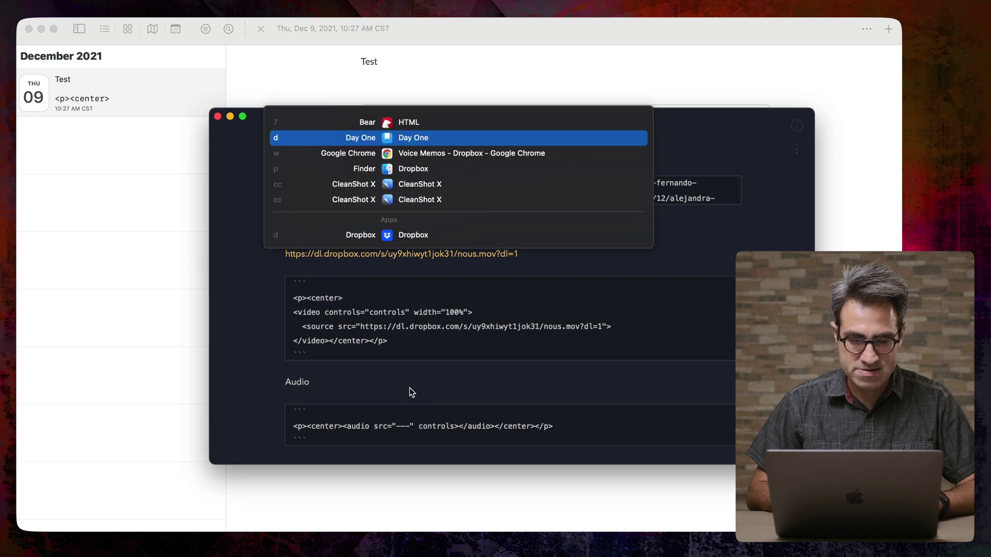
pyautogui.press('super+Tab')
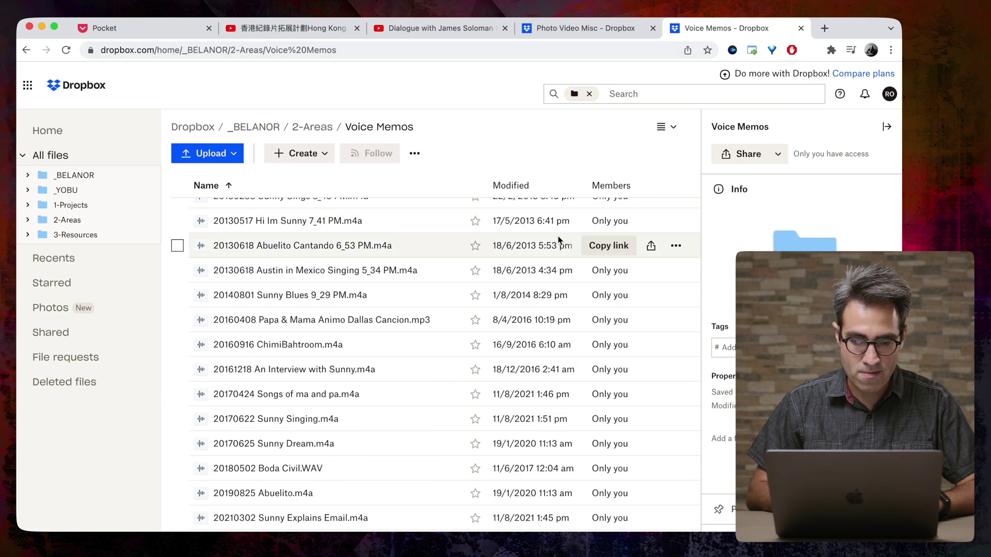
pyautogui.click(623, 246)
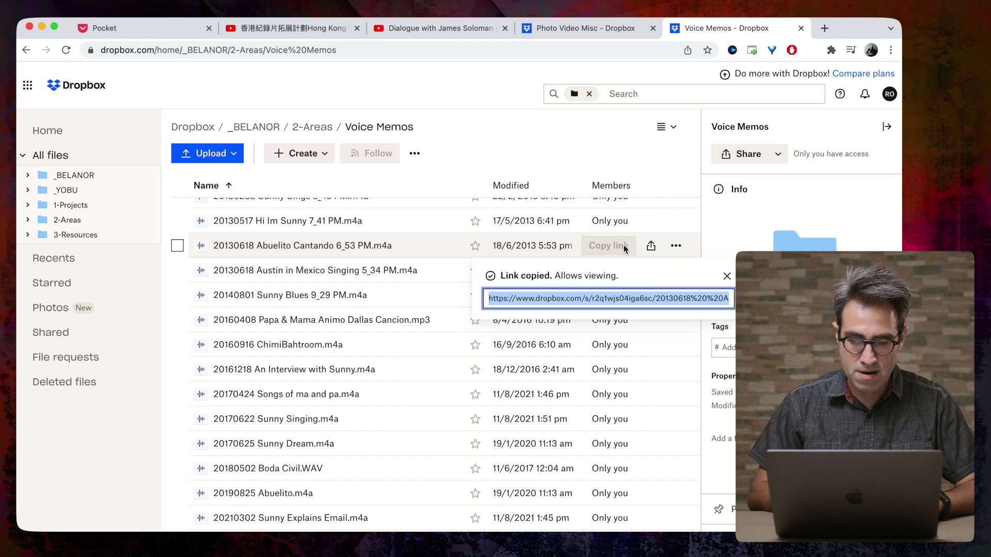
# Strip the Audio link's title and convert it to a dl.dropbox.com URL ending dl=1.
pyautogui.press('super+Tab')
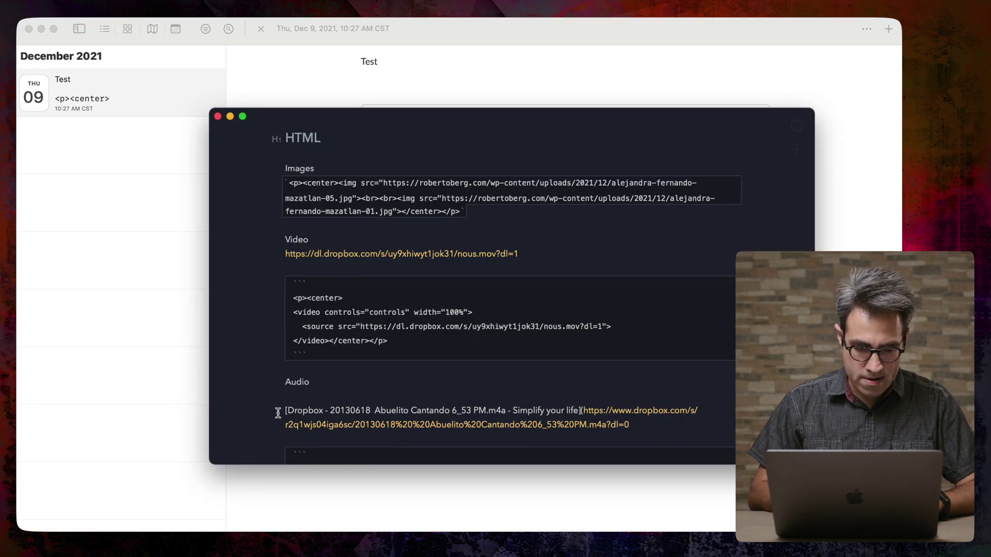
pyautogui.click(530, 399)
pyautogui.click(575, 409)
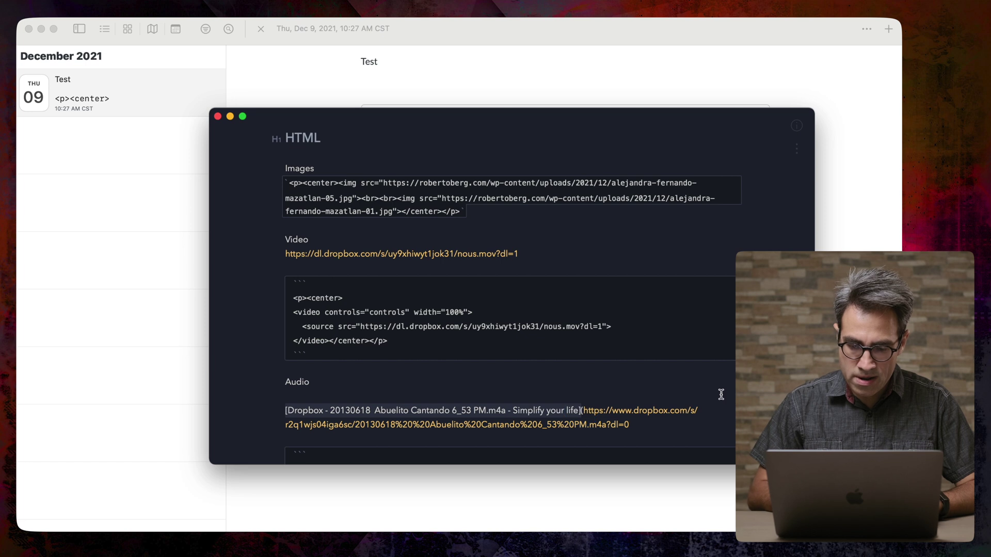
pyautogui.press('BackSpace')
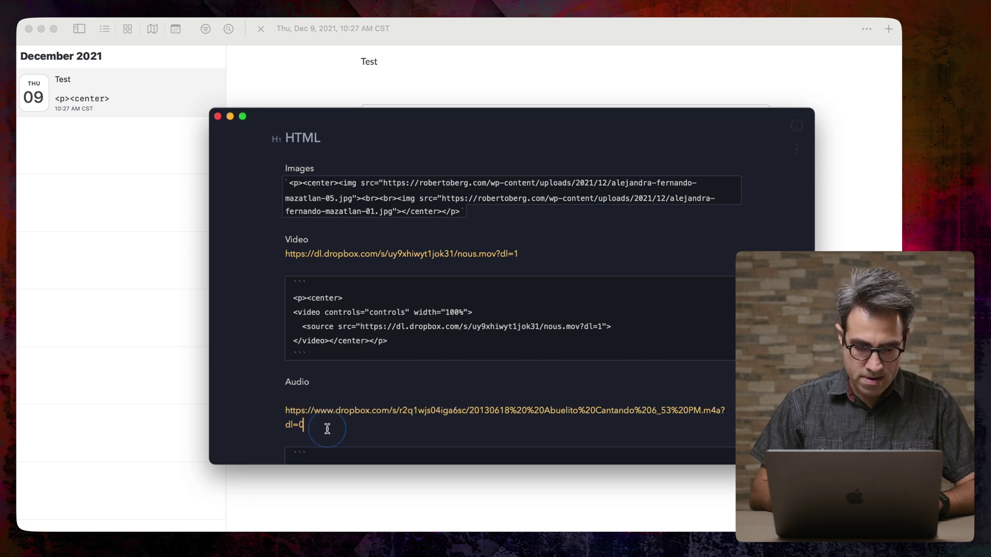
pyautogui.scroll(-3, 327, 429)
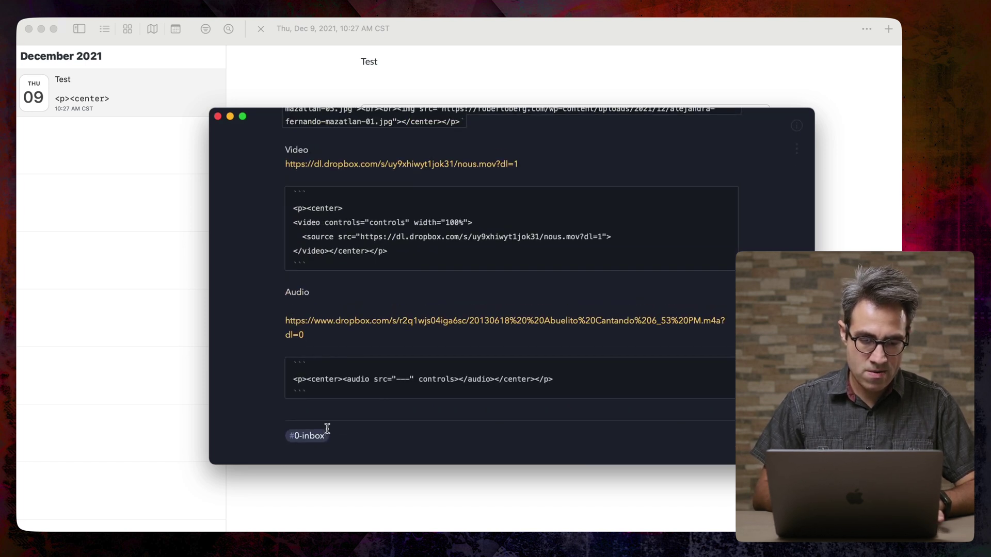
pyautogui.press('BackSpace')
pyautogui.write('1')
pyautogui.click(276, 330)
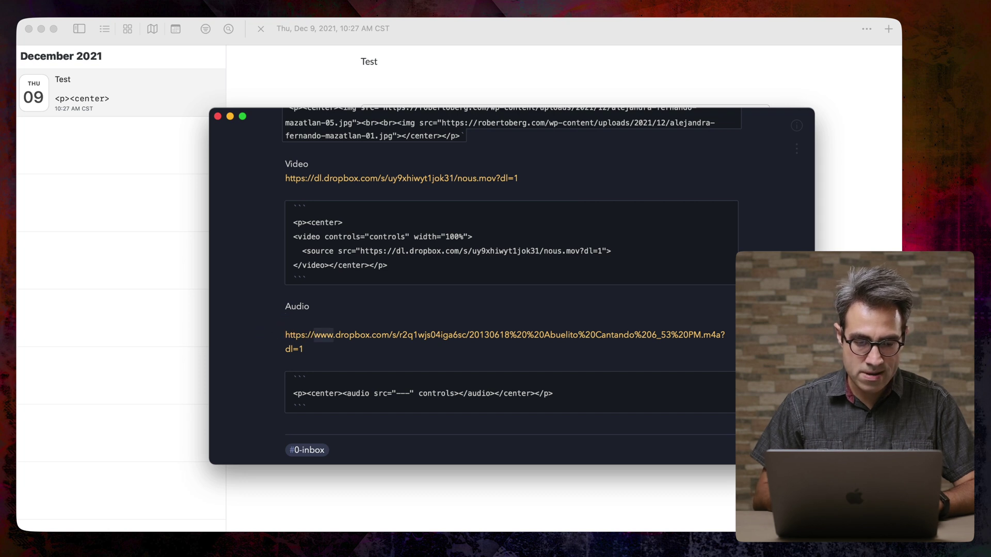
pyautogui.write('dl')
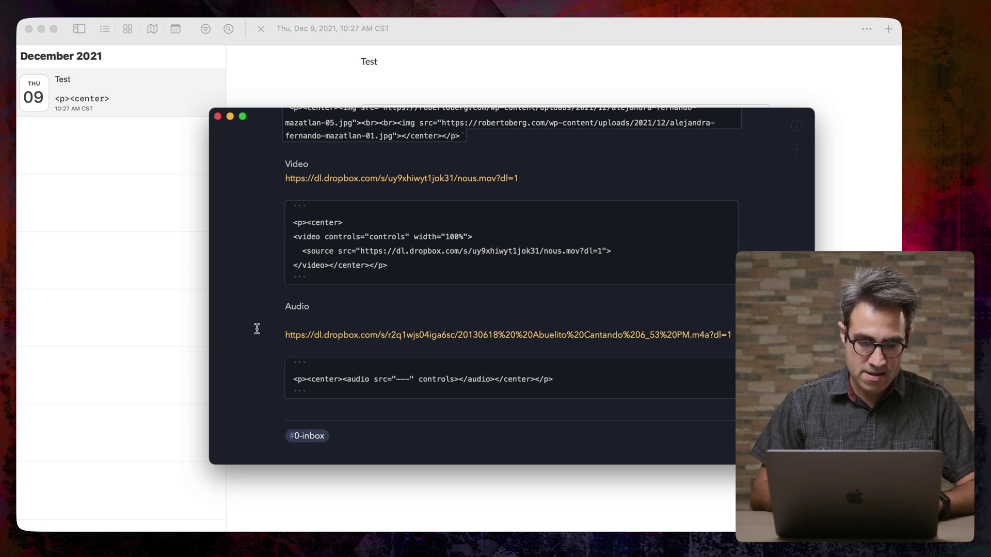
# Replace the --- placeholder in the audio src with the converted Audio URL.
pyautogui.moveTo(278, 338); pyautogui.dragTo(730, 335)
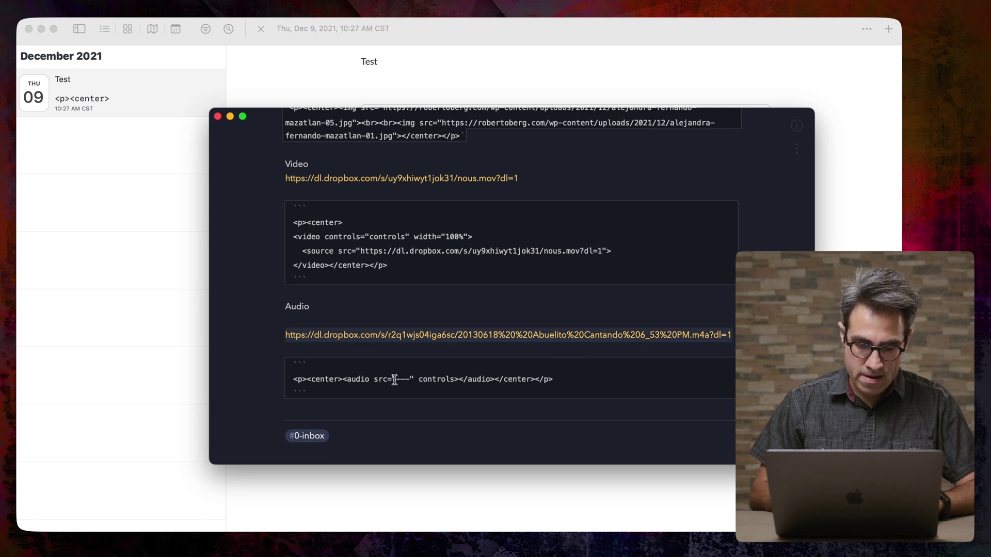
pyautogui.moveTo(396, 380); pyautogui.dragTo(411, 380)
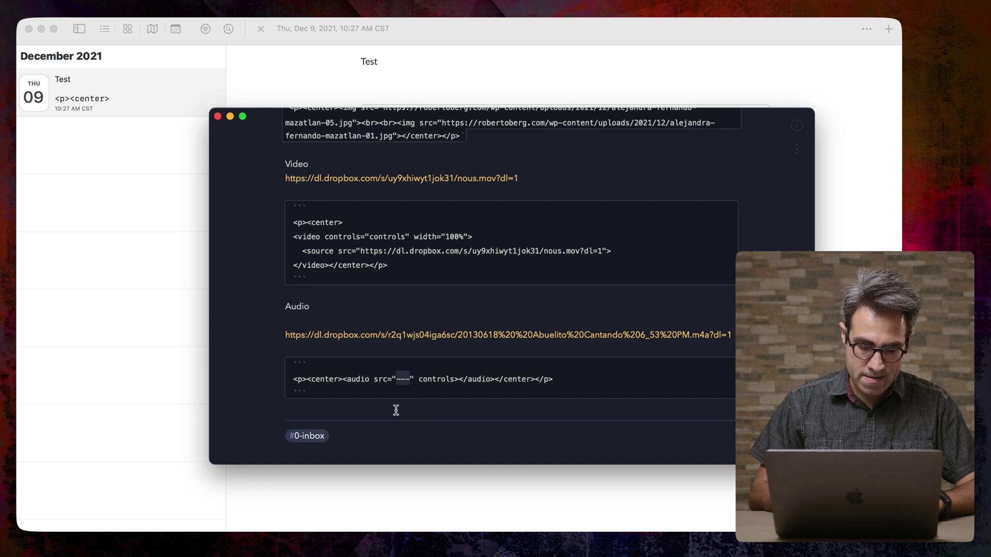
pyautogui.press('super+v')
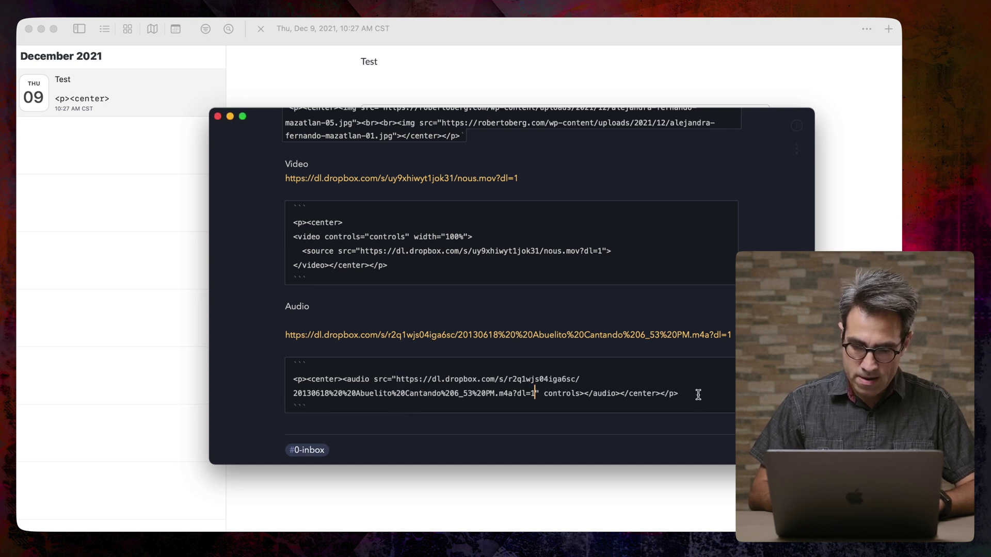
pyautogui.press('super+Tab')
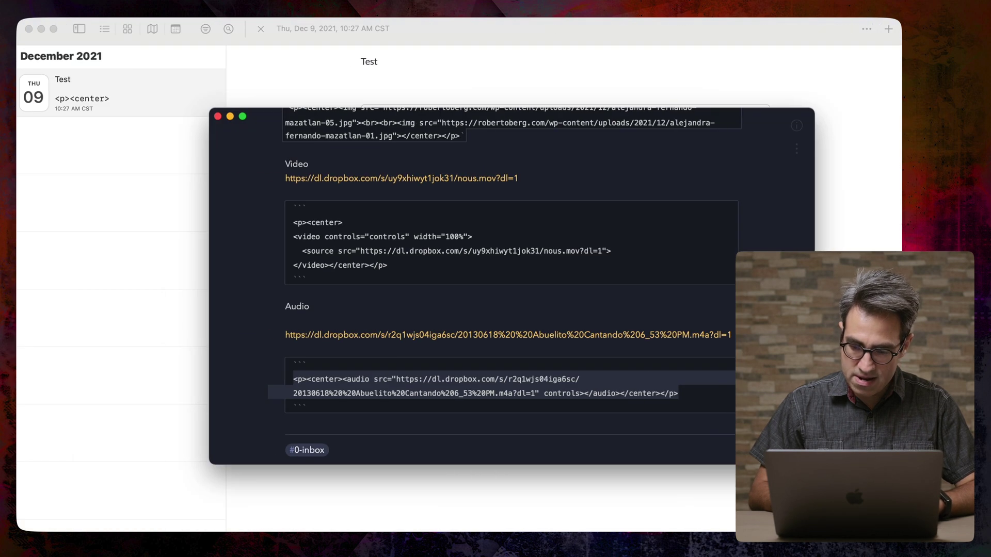
pyautogui.press('Escape')
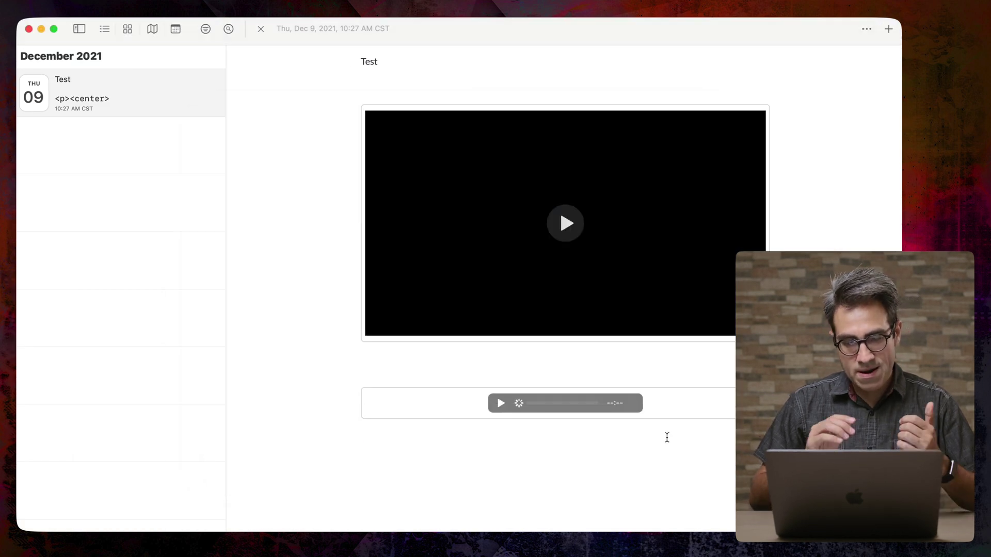
# Play and then stop the embedded audio player, leaving the caret below it.
pyautogui.click(499, 404)
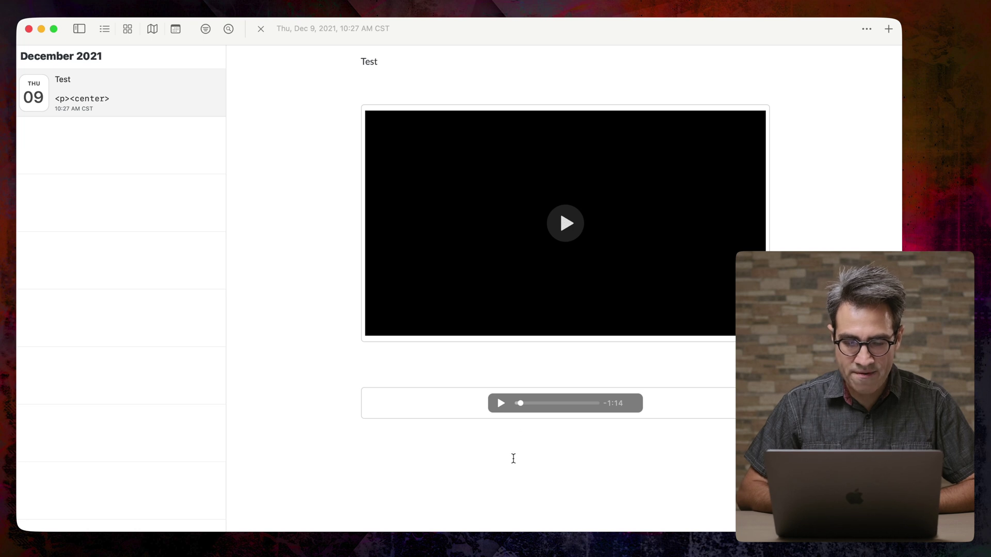
pyautogui.click(494, 457)
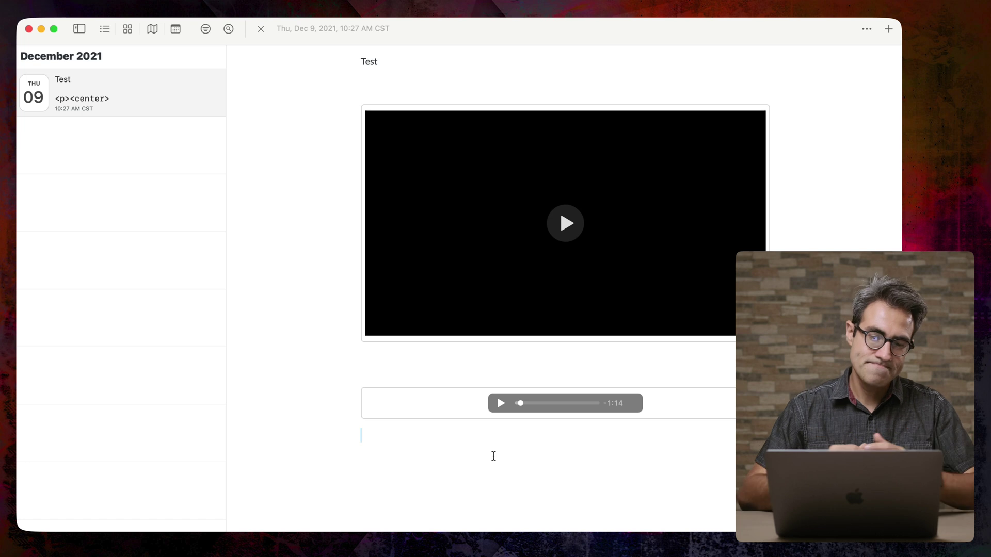
# Type 'DROPBOX LINK' above the audio player, then close the entry and search the journal for 'drop'.
pyautogui.click(406, 375)
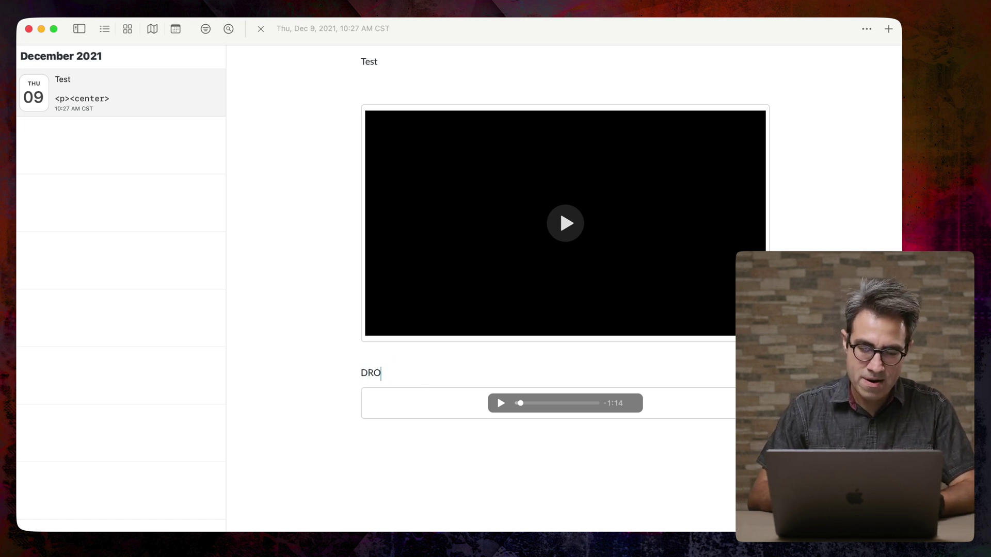
pyautogui.write('DROPBOX LINK')
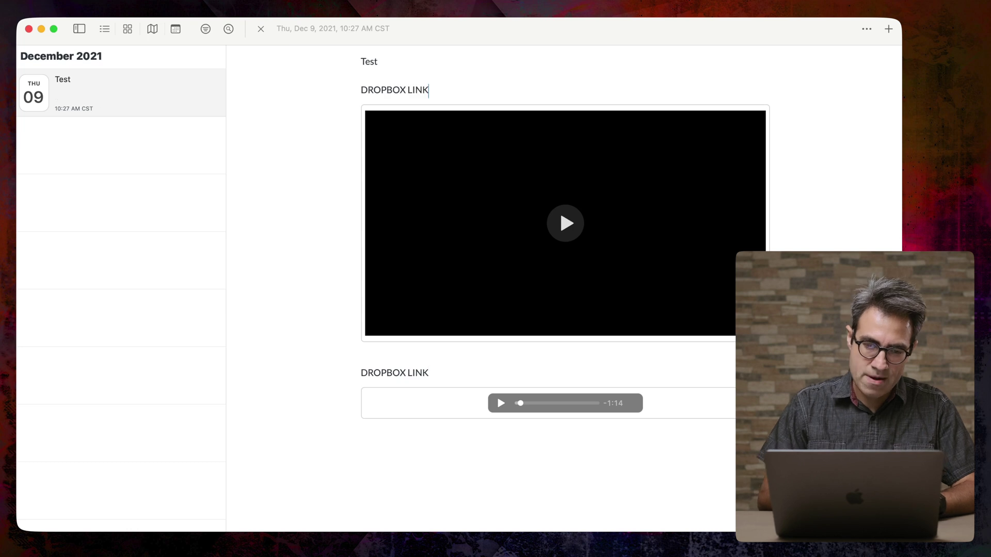
pyautogui.click(133, 158)
pyautogui.click(229, 29)
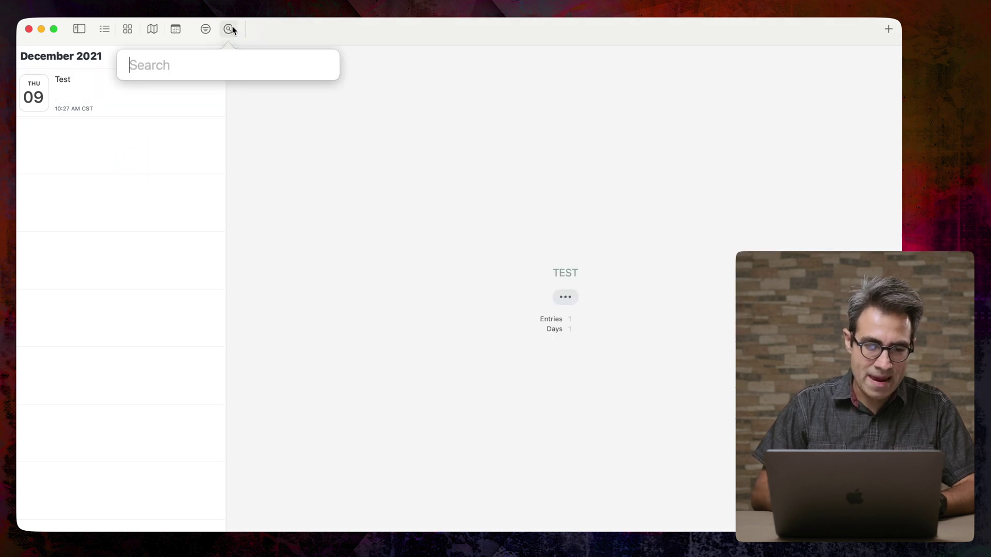
pyautogui.write('dropbox')
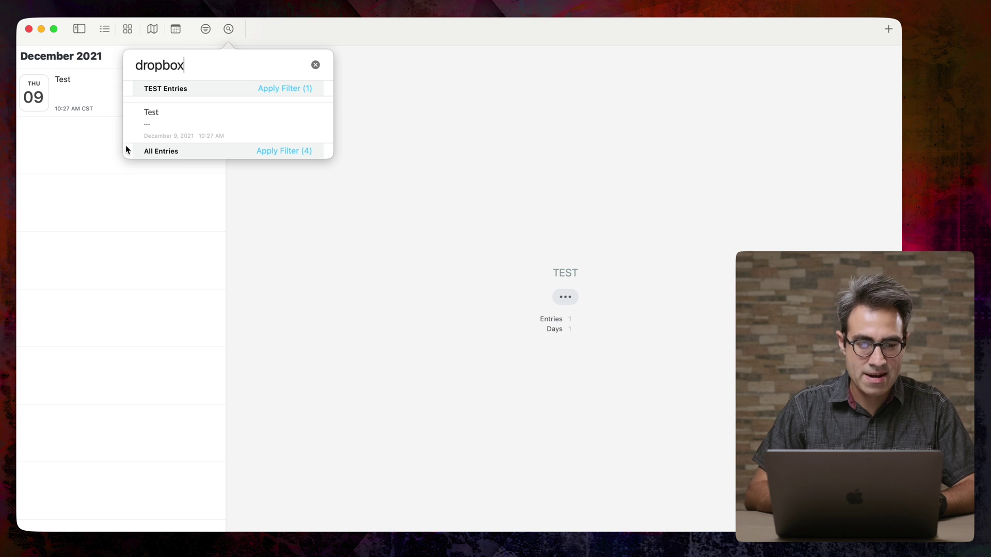
pyautogui.click(121, 214)
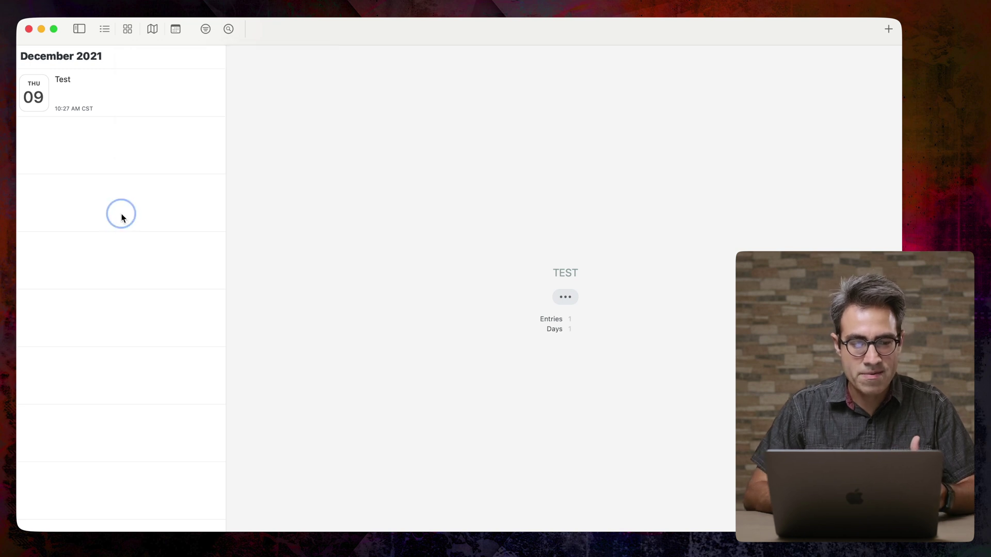